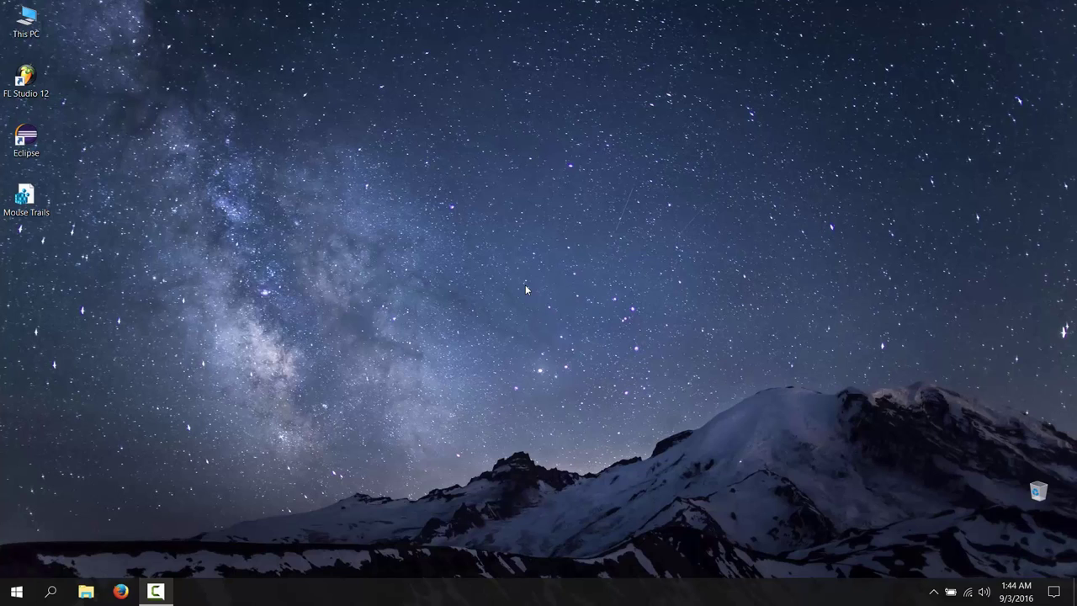
Confirm 'Enable pointer shadow' is ticked on the Mouse Properties Pointers tab, then click OK
{"action": "key", "text": "super"}
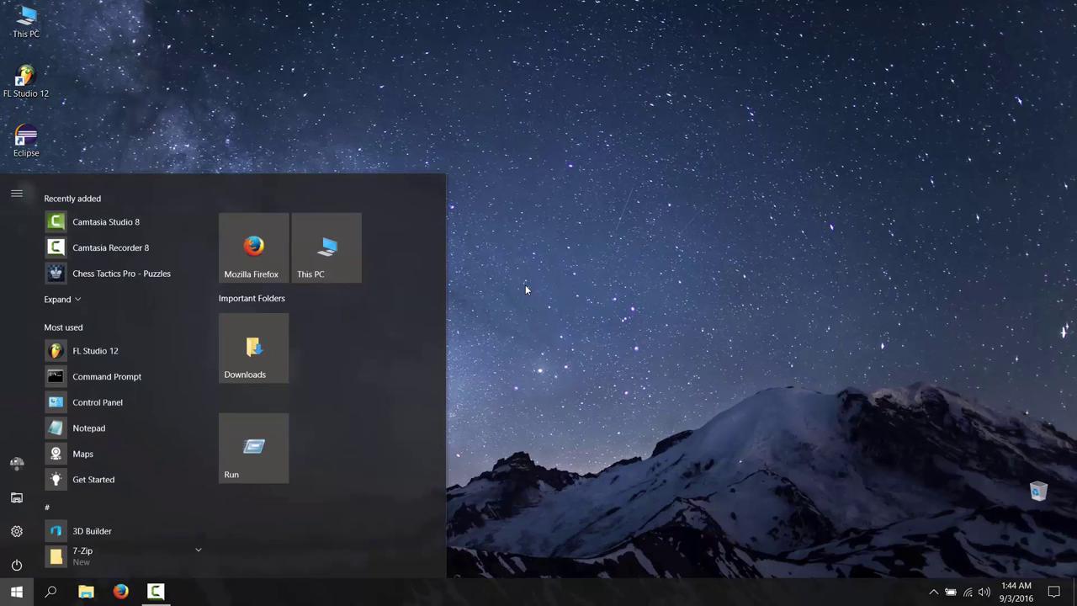
{"action": "type", "text": "mous"}
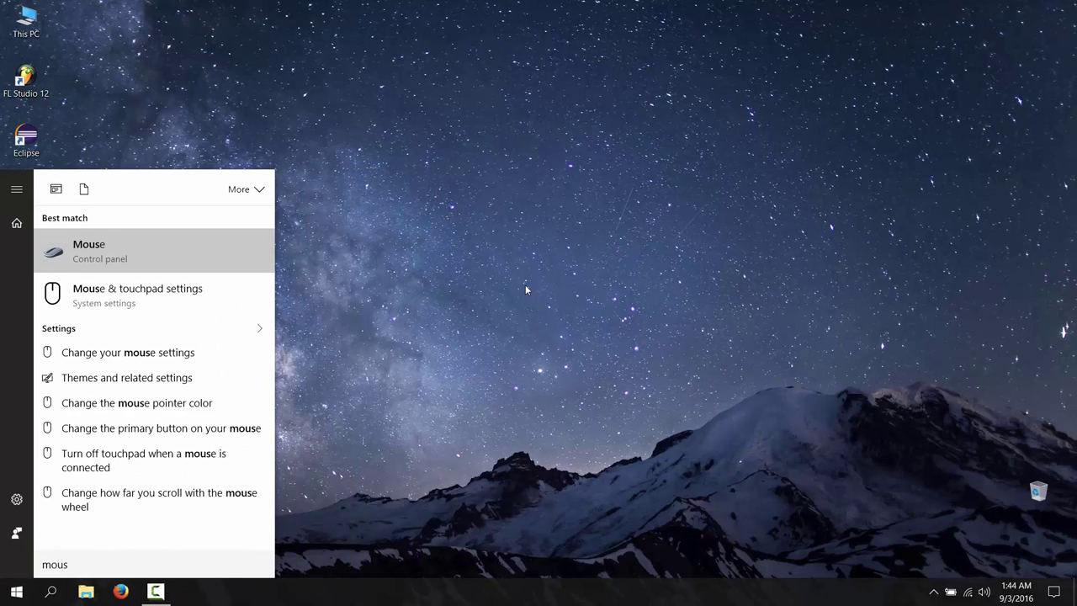
{"action": "type", "text": "e"}
{"action": "left_click", "coordinate": [161, 245]}
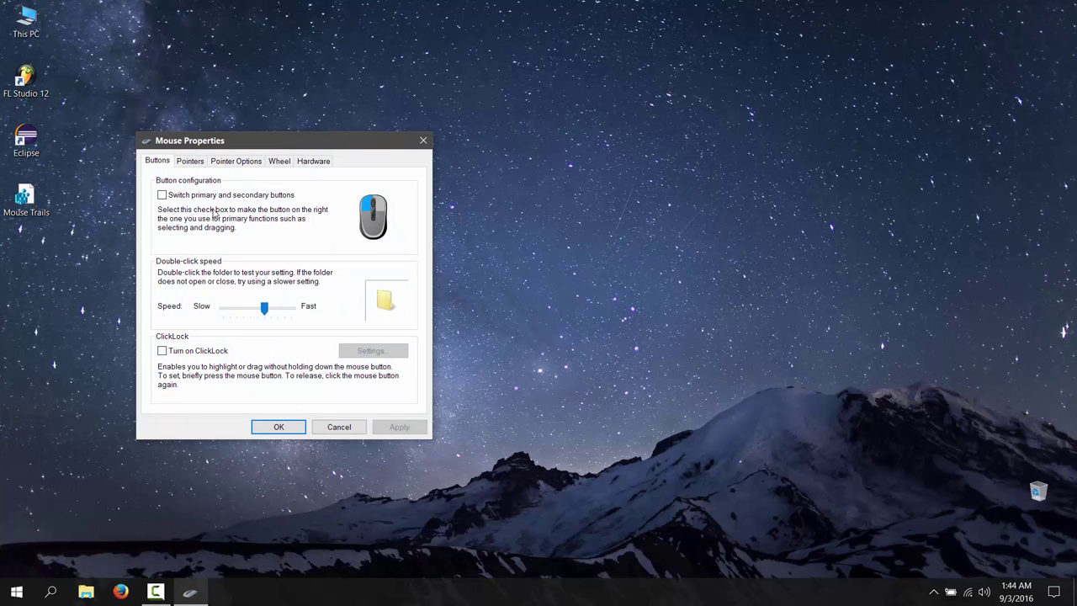
{"action": "left_click_drag", "start_coordinate": [266, 145], "coordinate": [432, 139]}
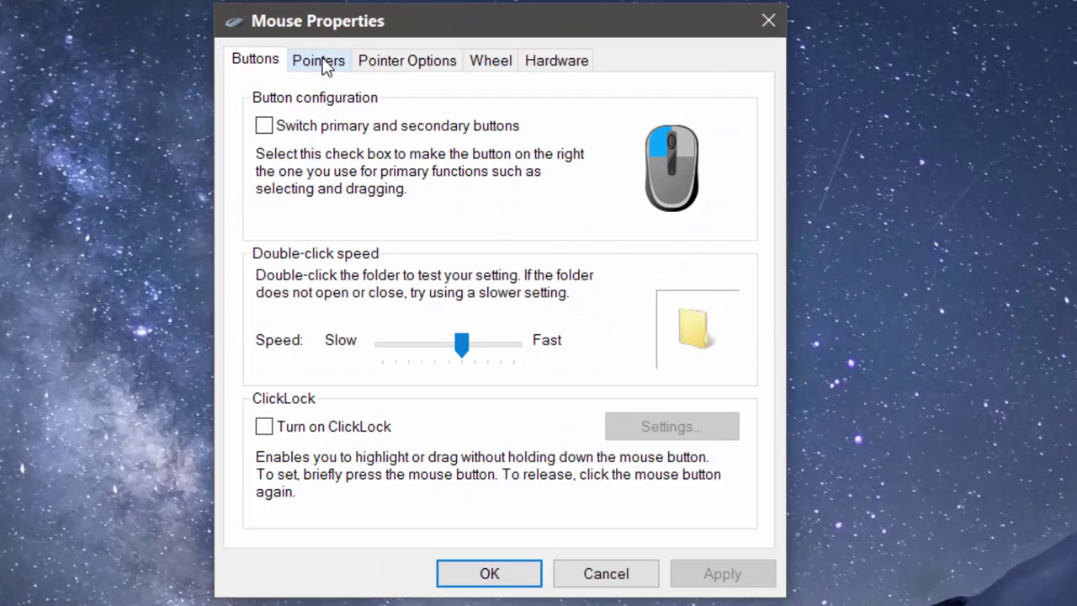
{"action": "left_click", "coordinate": [324, 64]}
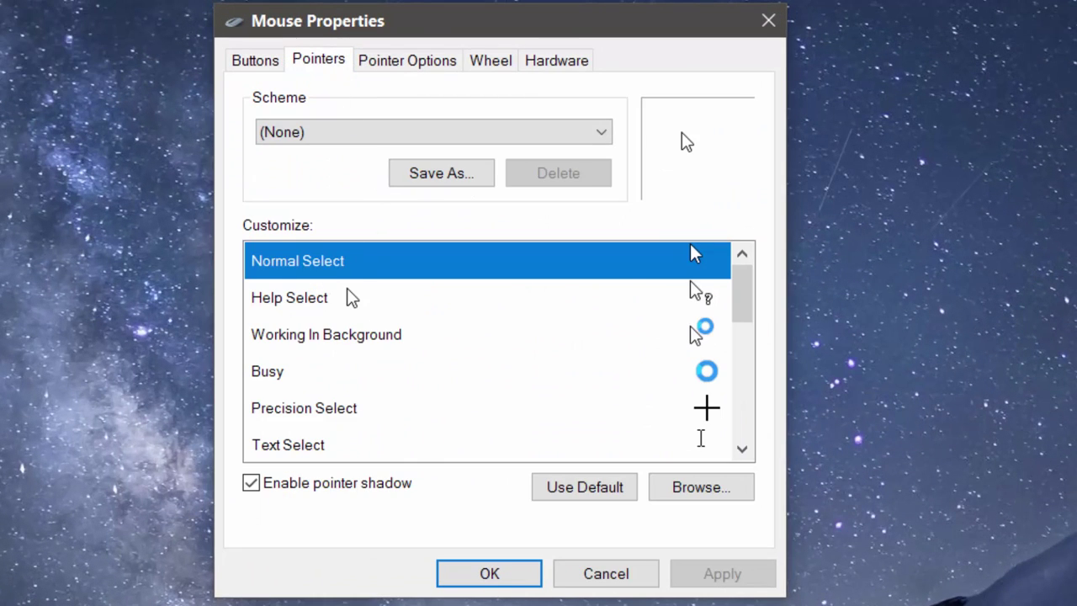
{"action": "scroll", "coordinate": [352, 297], "scroll_direction": "down", "scroll_amount": 1}
{"action": "scroll", "coordinate": [351, 300], "scroll_direction": "down", "scroll_amount": 3}
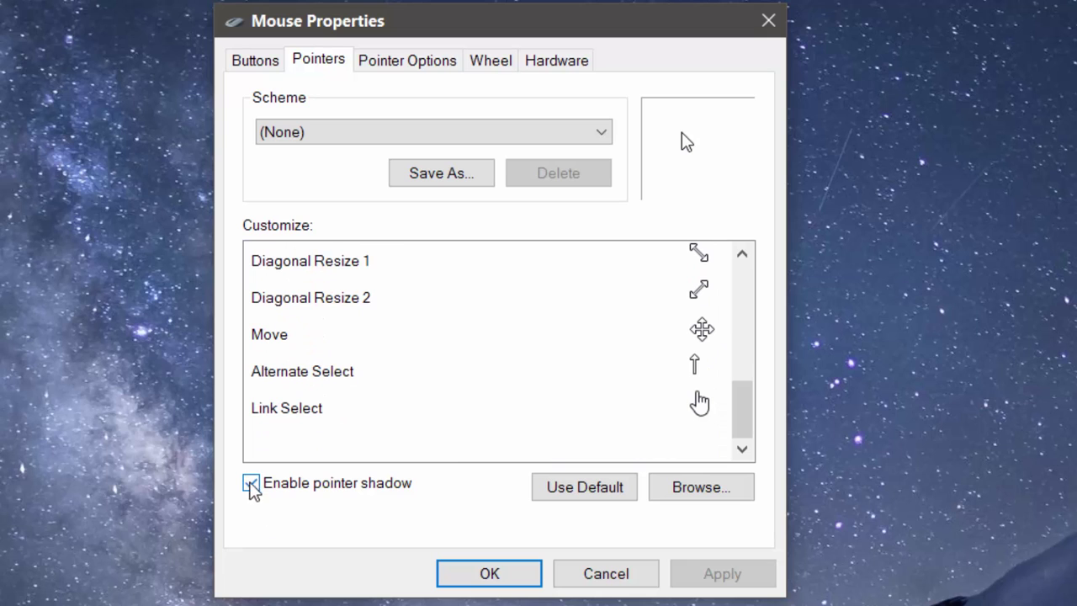
{"action": "left_click", "coordinate": [457, 578]}
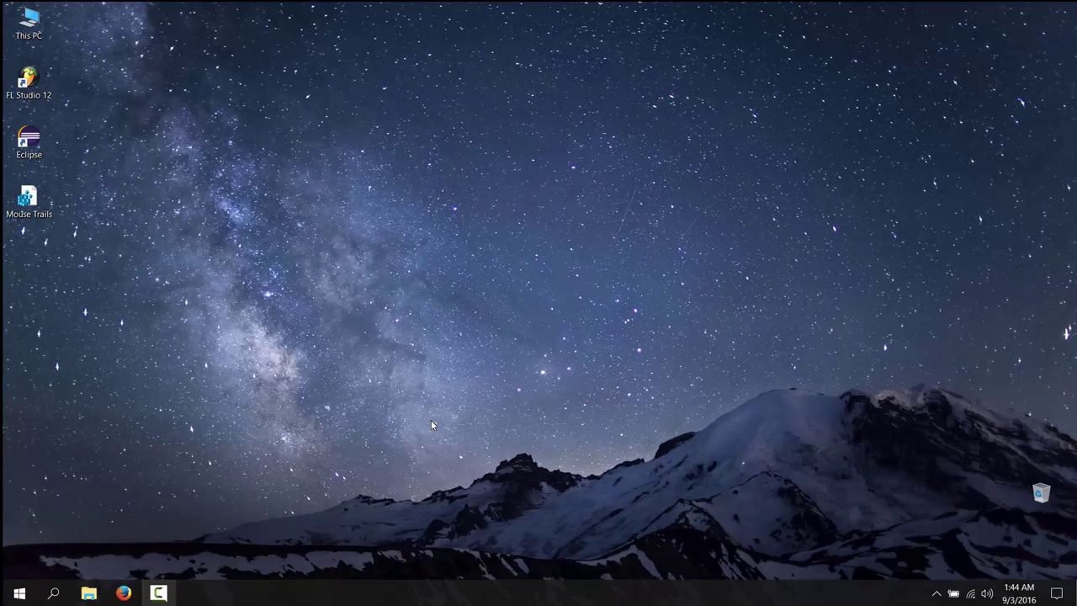
Keep 'Show shadows under mouse pointer' ticked in Performance Options and OK out of System Properties
{"action": "key", "text": "super"}
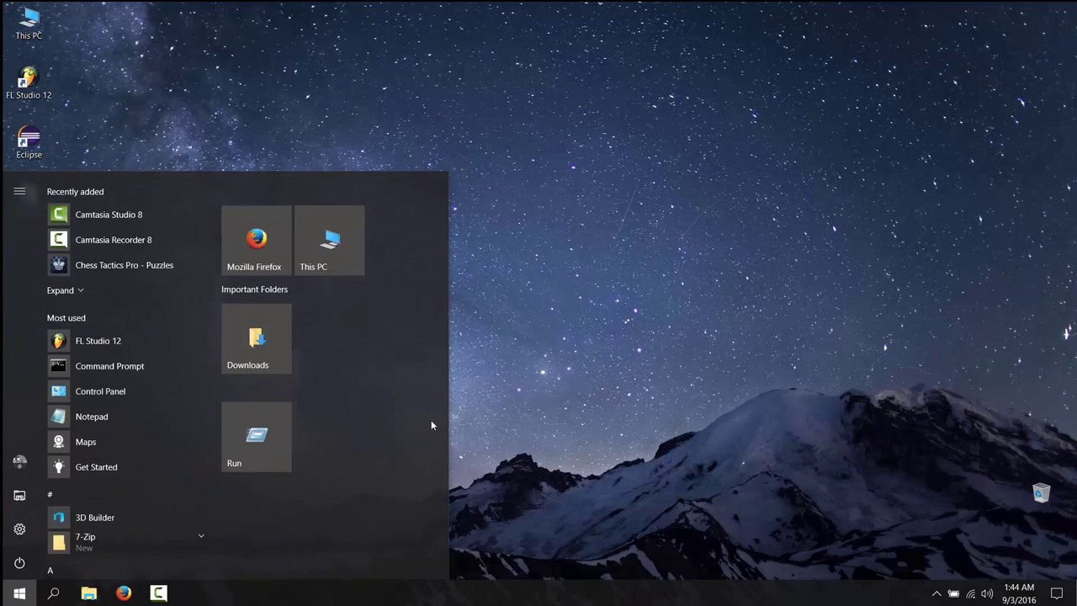
{"action": "type", "text": "advanc"}
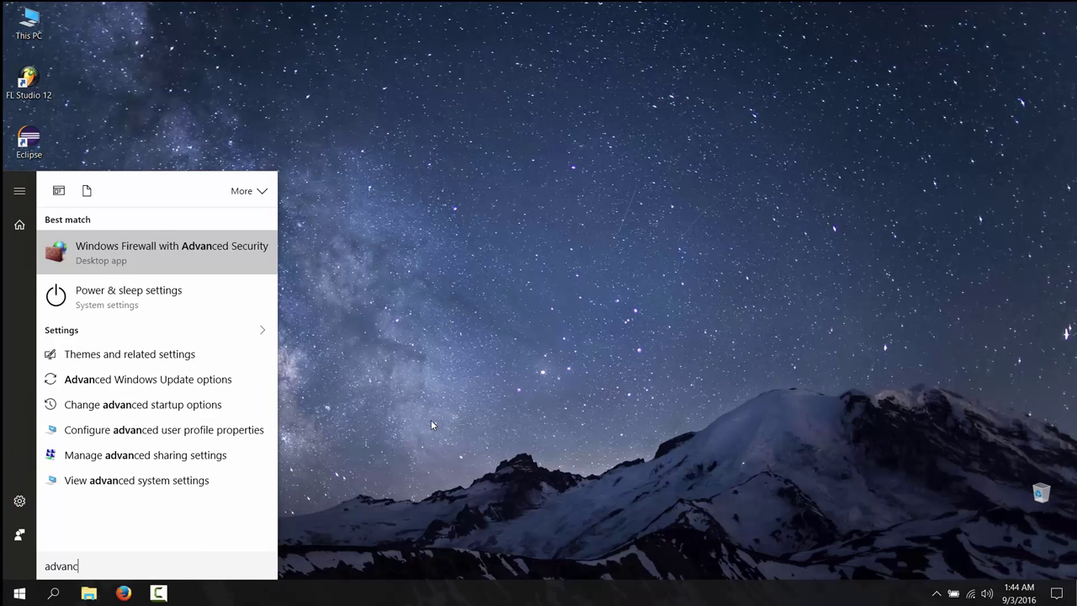
{"action": "type", "text": "ed system"}
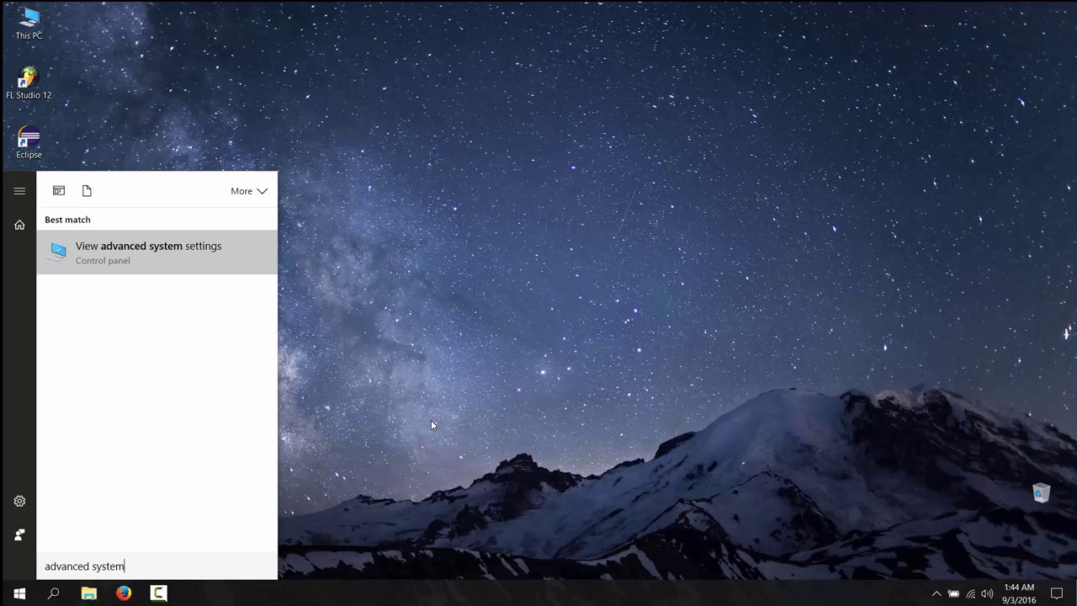
{"action": "key", "text": "Return"}
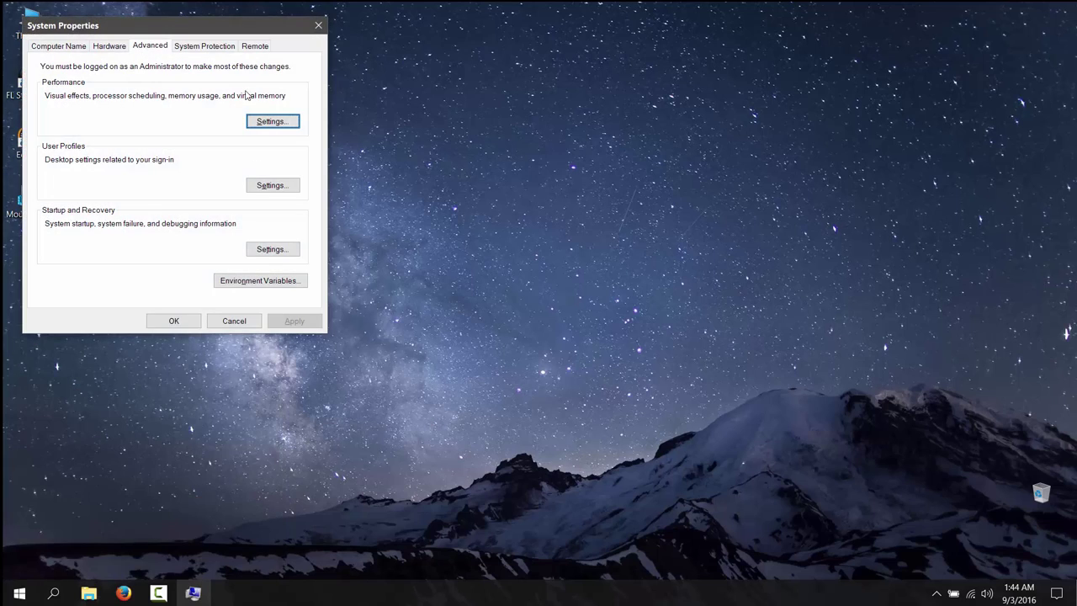
{"action": "left_click", "coordinate": [270, 123]}
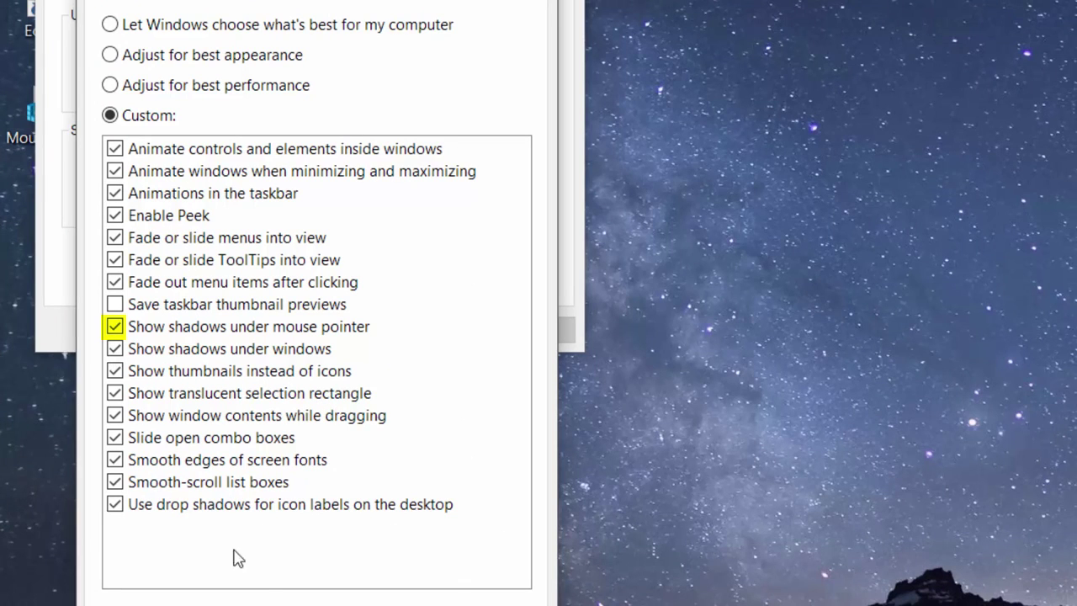
{"action": "key", "text": "Return"}
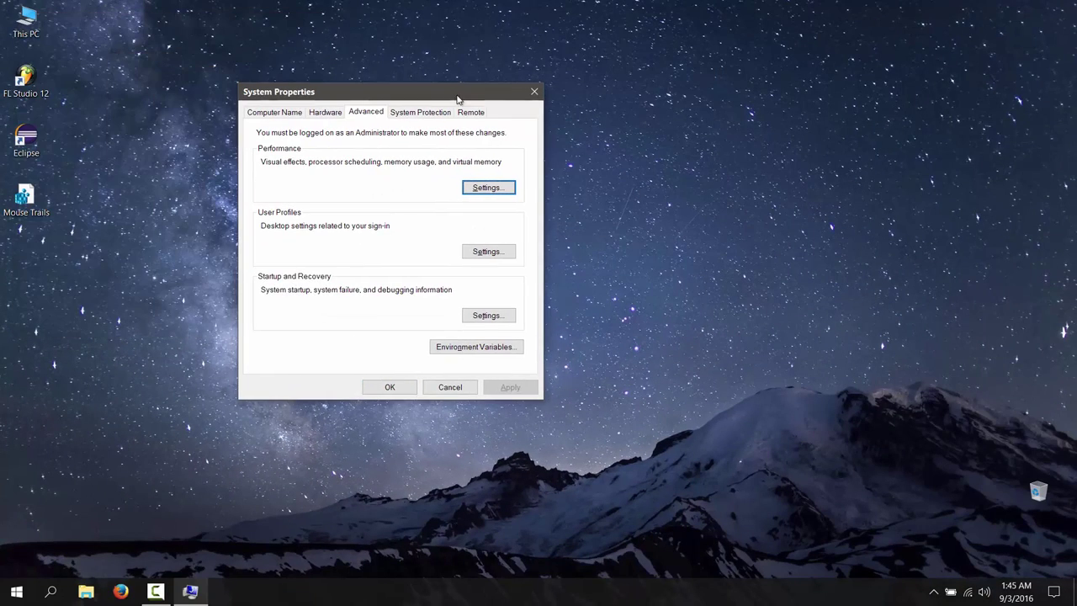
{"action": "left_click", "coordinate": [383, 387]}
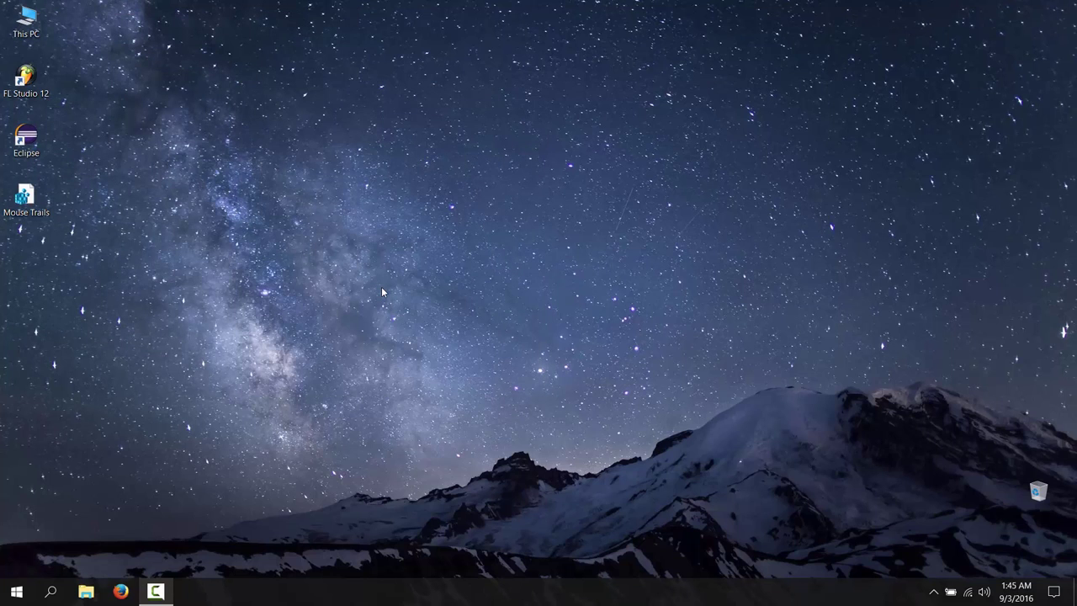
{"action": "right_click", "coordinate": [398, 257]}
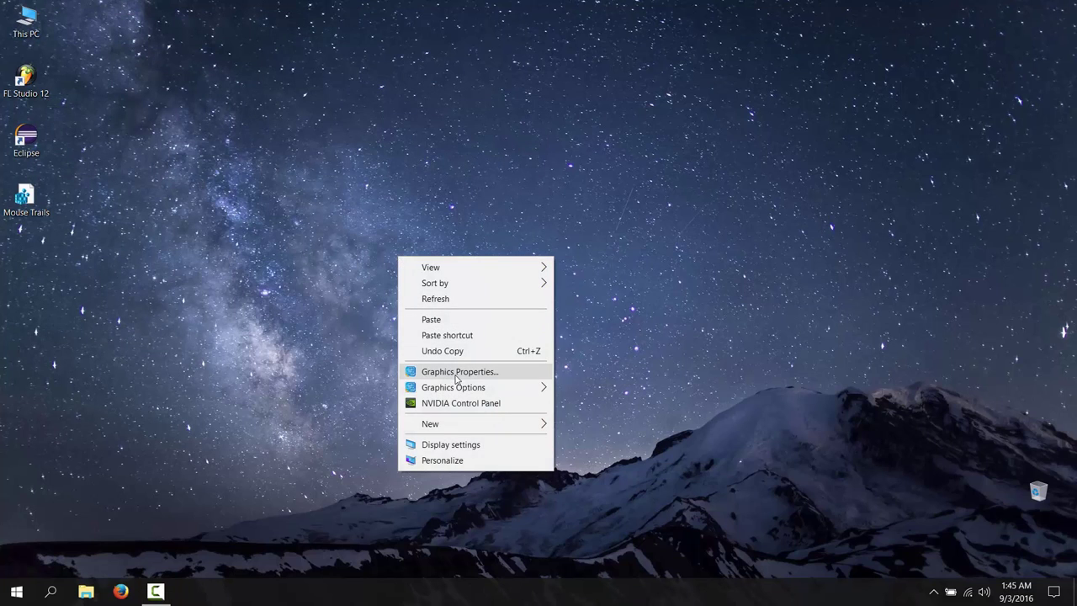
{"action": "left_click", "coordinate": [424, 152]}
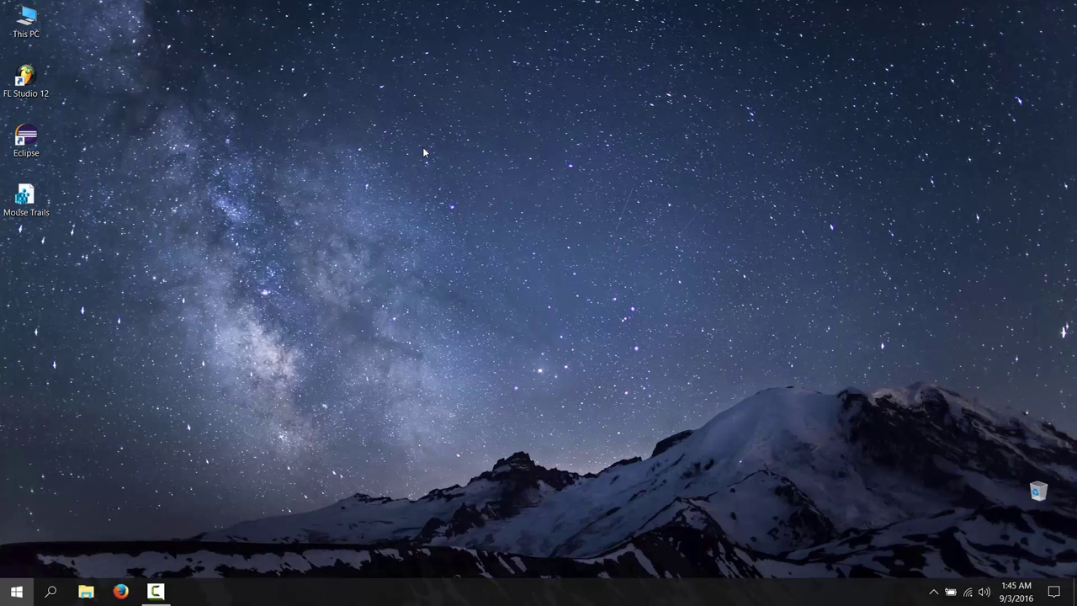
{"action": "key", "text": "super"}
{"action": "type", "text": "mouse"}
{"action": "key", "text": "Return"}
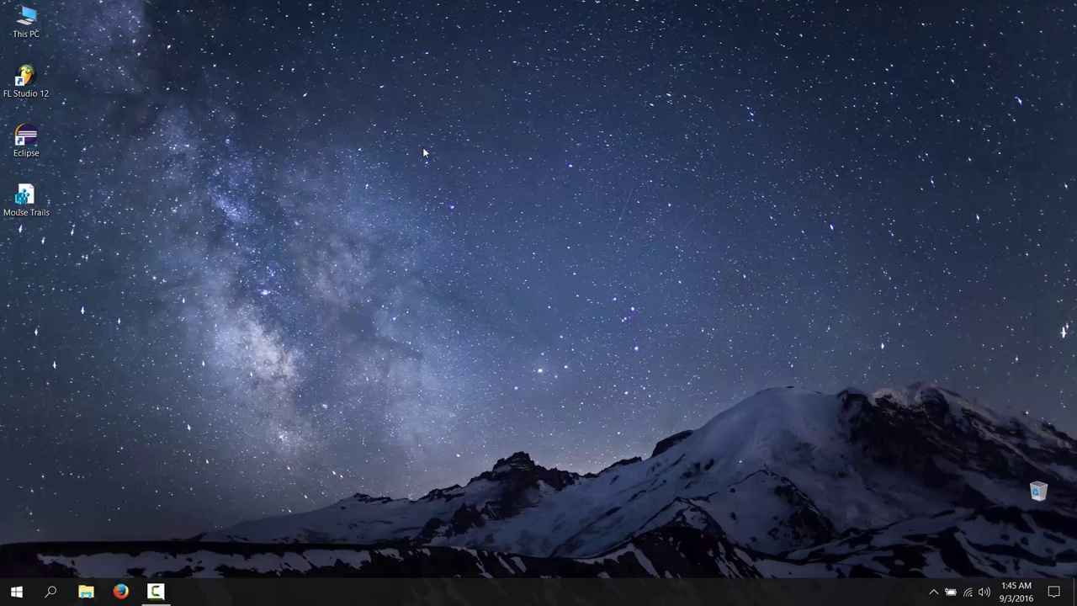
{"action": "left_click_drag", "start_coordinate": [204, 26], "coordinate": [523, 109]}
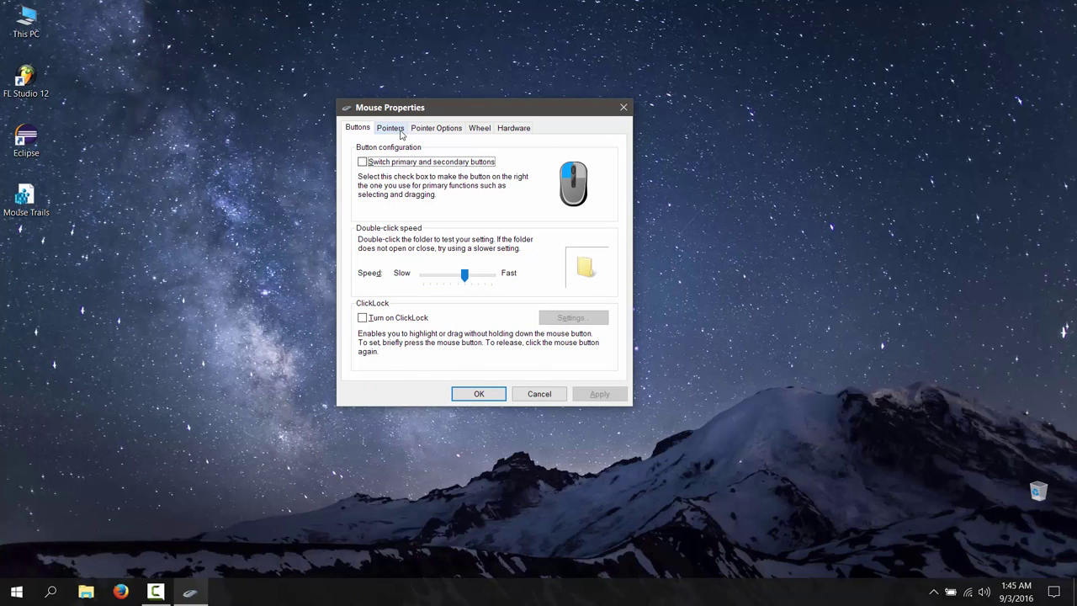
{"action": "left_click", "coordinate": [401, 133]}
{"action": "left_click", "coordinate": [427, 131]}
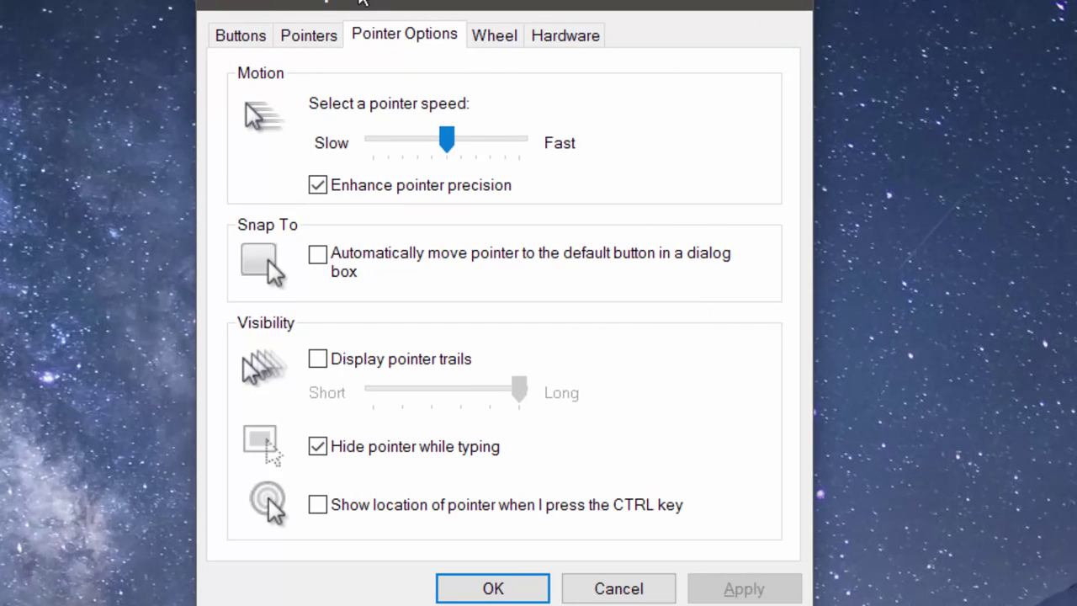
{"action": "left_click", "coordinate": [317, 360]}
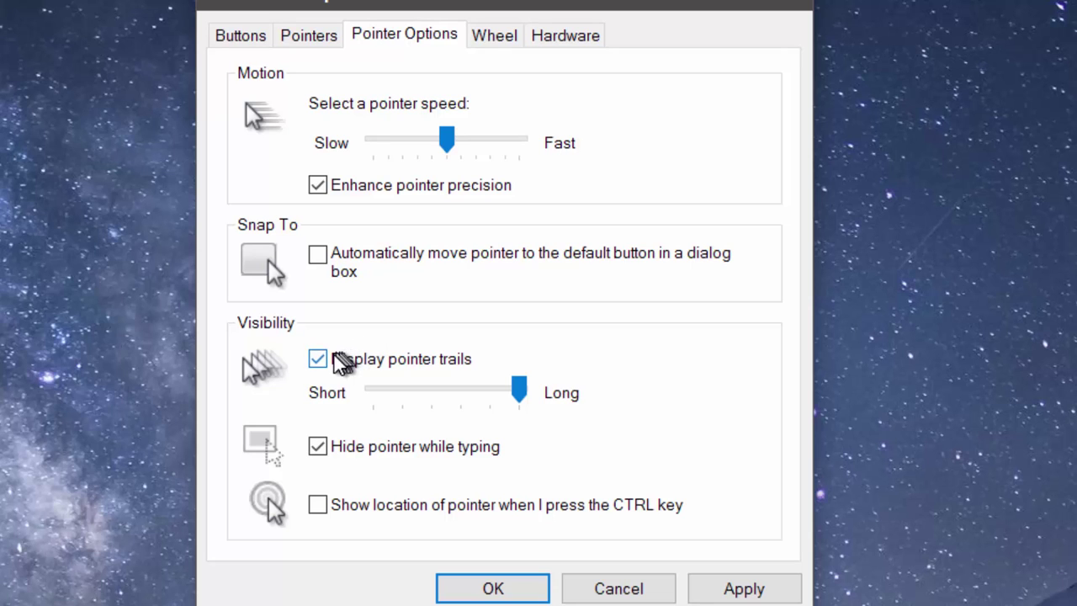
{"action": "left_click", "coordinate": [319, 360]}
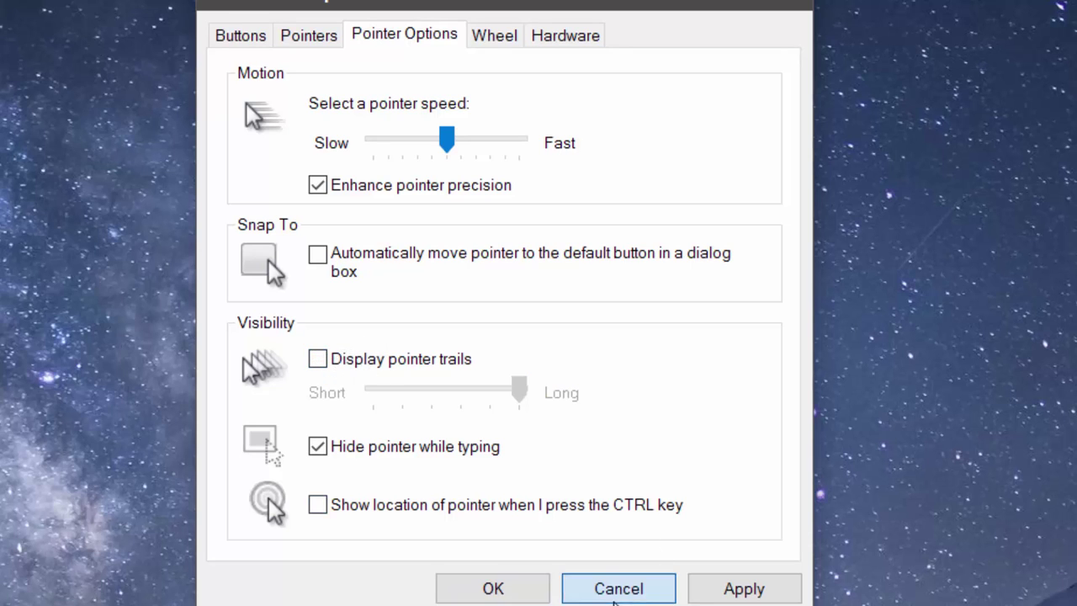
Discard the mouse settings and show HKEY_CURRENT_USER\Control Panel\Mouse in regedit
{"action": "left_click", "coordinate": [627, 586]}
{"action": "key", "text": "super+r"}
{"action": "type", "text": "r"}
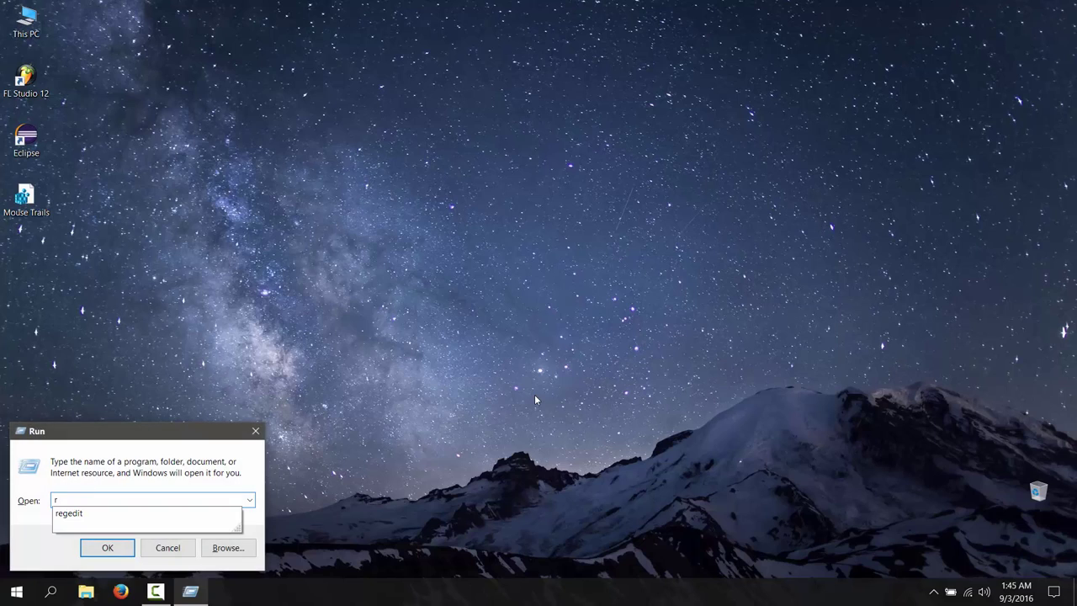
{"action": "key", "text": "Down"}
{"action": "key", "text": "Return"}
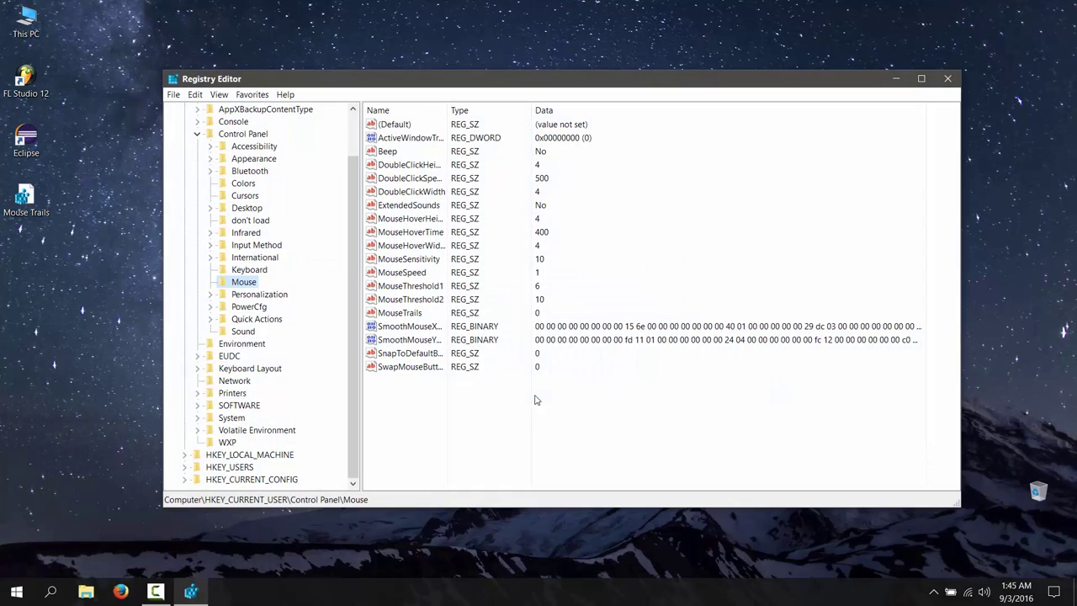
{"action": "scroll", "coordinate": [310, 322], "scroll_direction": "up", "scroll_amount": 2}
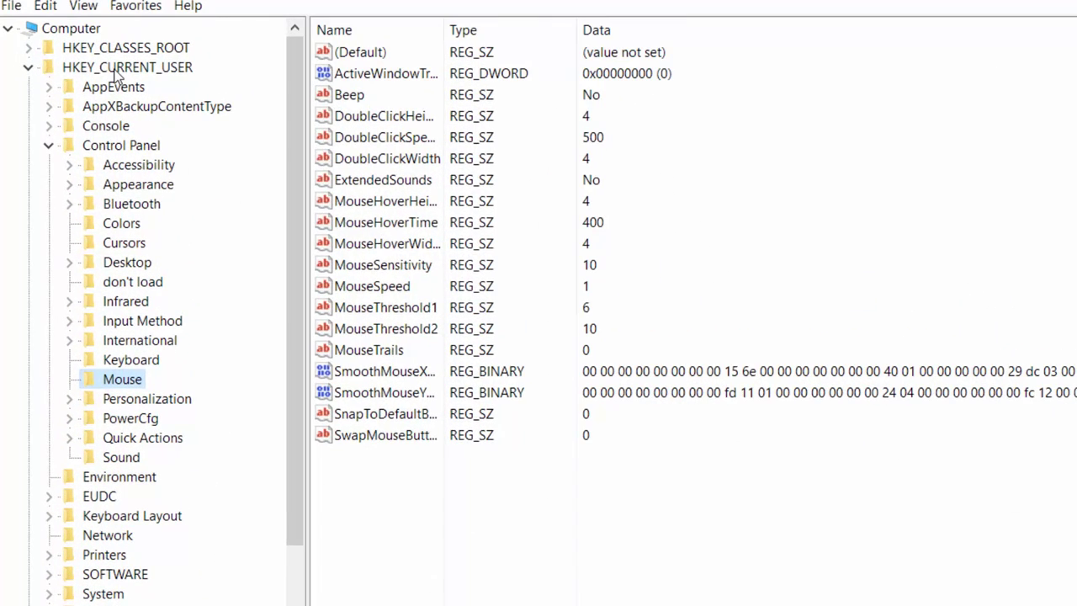
{"action": "left_click", "coordinate": [239, 137]}
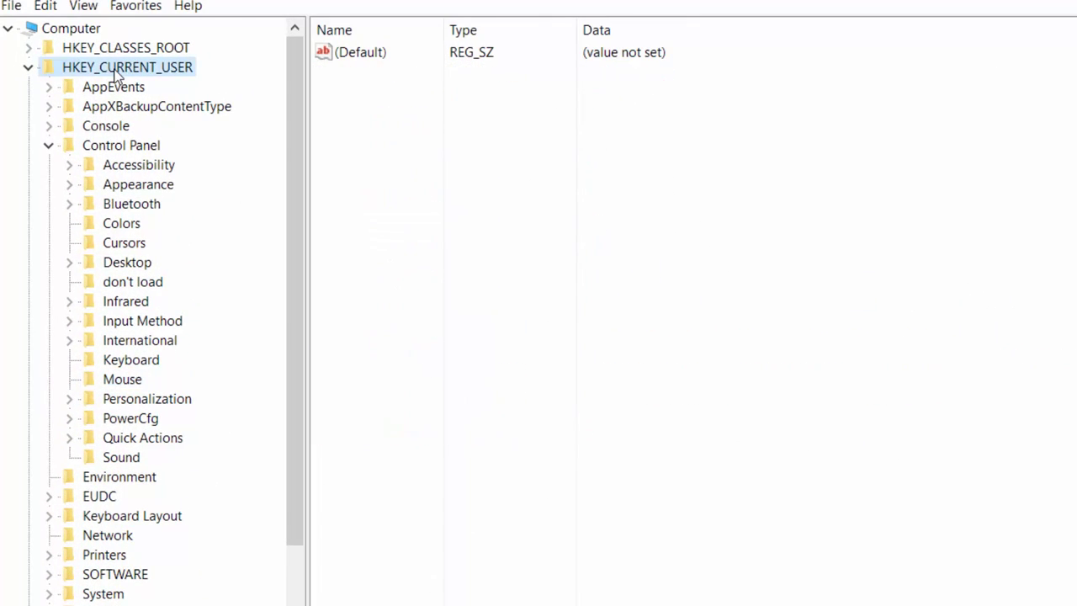
{"action": "left_click", "coordinate": [111, 147]}
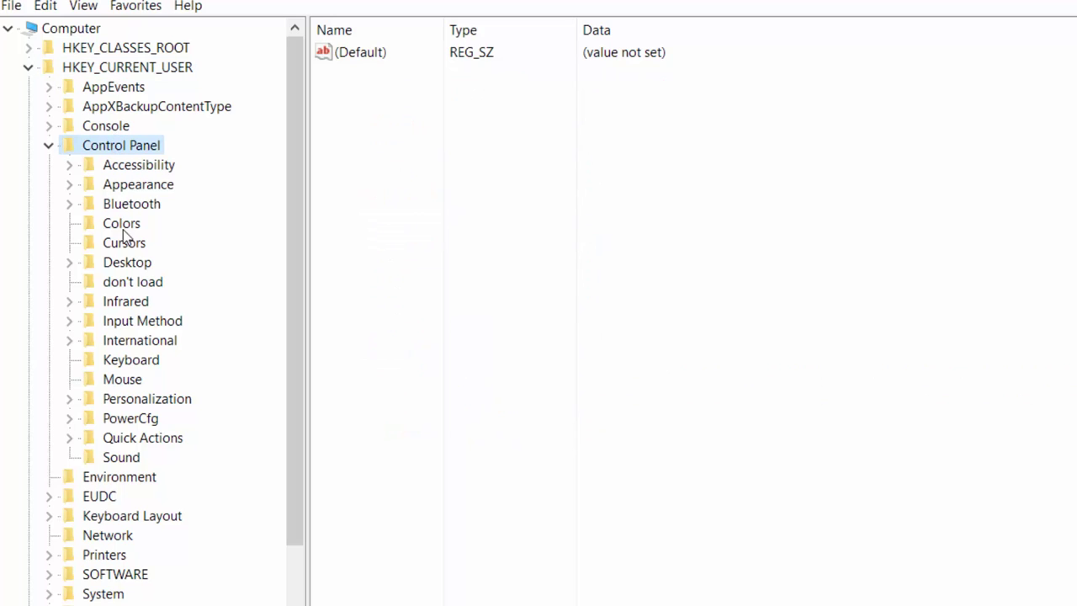
{"action": "left_click", "coordinate": [122, 381]}
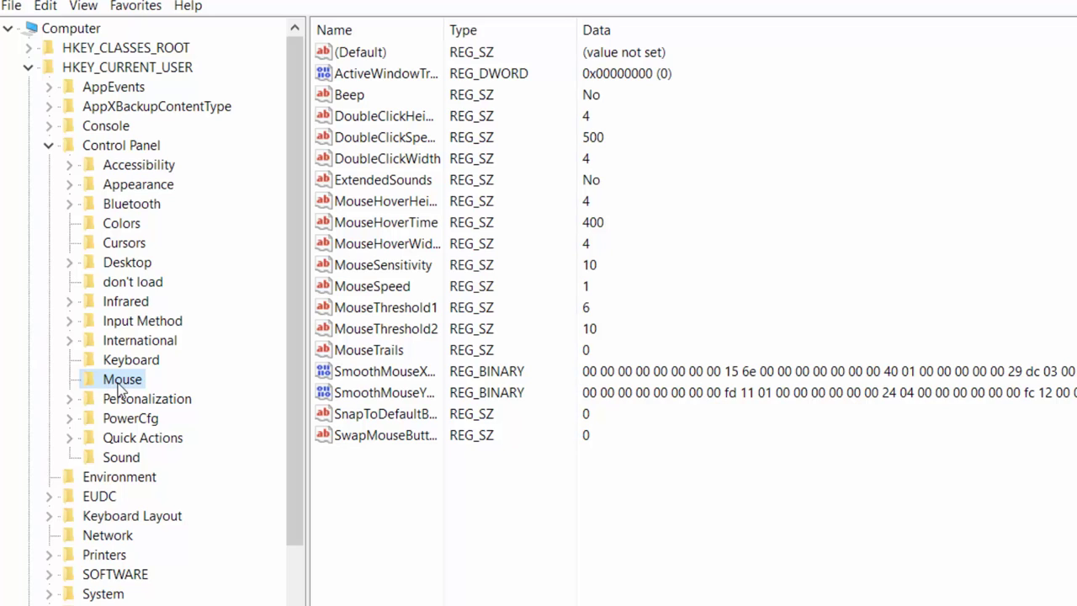
Type -1 as the MouseTrails data, then cancel so the value stays 0
{"action": "double_click", "coordinate": [606, 350]}
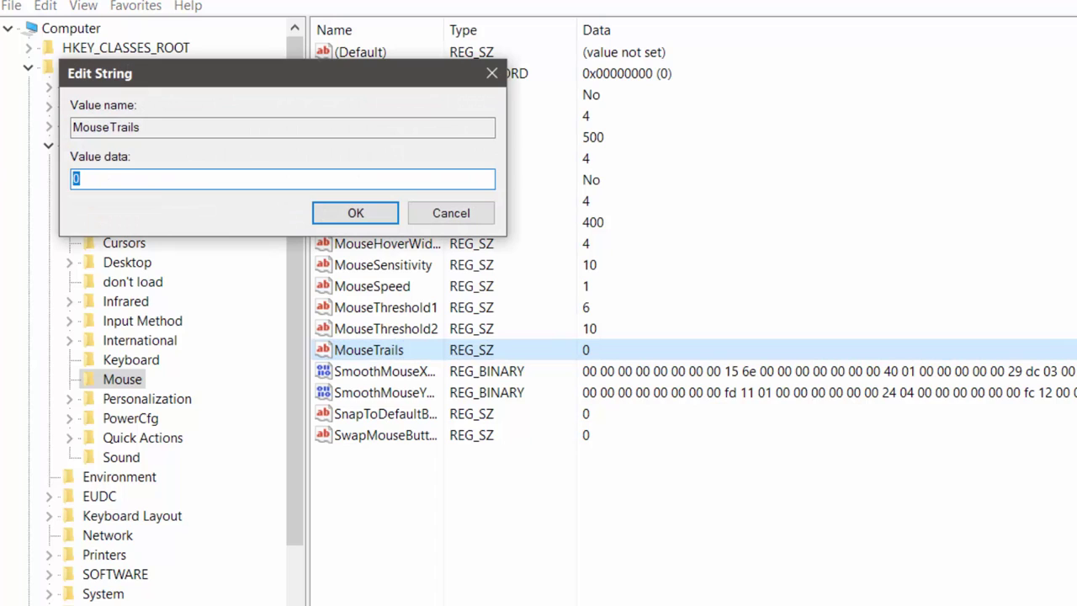
{"action": "key", "text": "BackSpace"}
{"action": "type", "text": "-1"}
{"action": "double_click", "coordinate": [116, 181]}
{"action": "left_click", "coordinate": [149, 190]}
{"action": "left_click", "coordinate": [446, 217]}
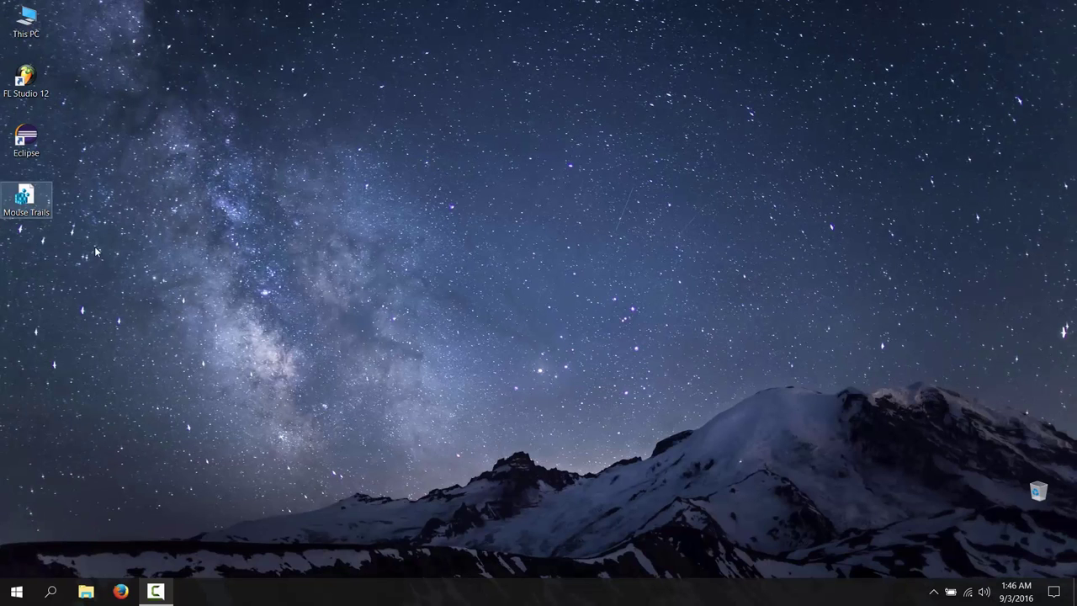
Review the Mouse Trails .reg file's -1 MouseTrails value in Notepad, then close Notepad
{"action": "left_click_drag", "start_coordinate": [95, 251], "coordinate": [71, 246]}
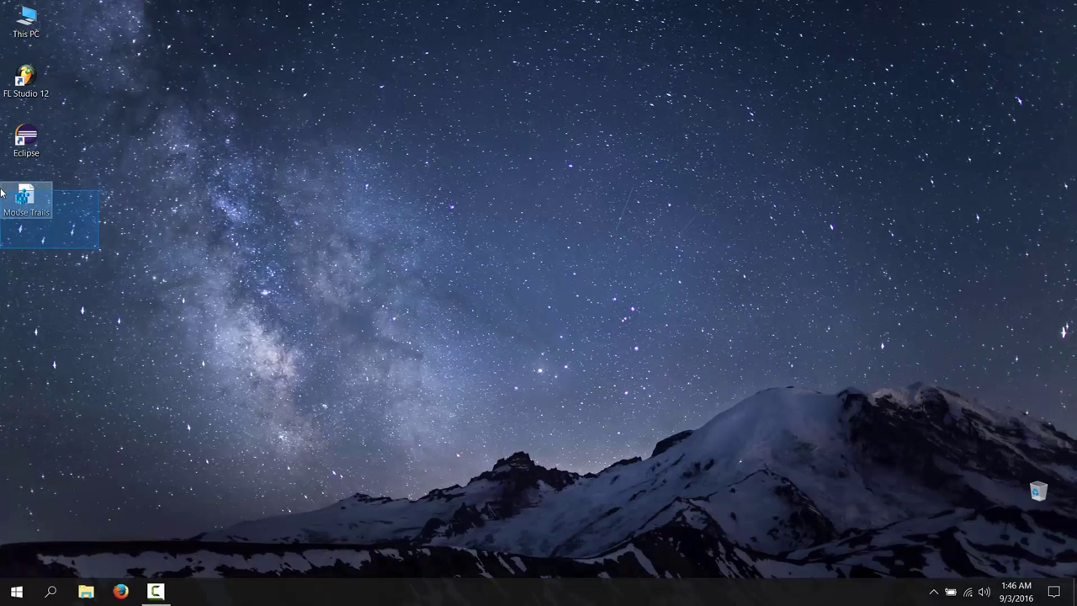
{"action": "right_click", "coordinate": [47, 204]}
{"action": "left_click", "coordinate": [85, 233]}
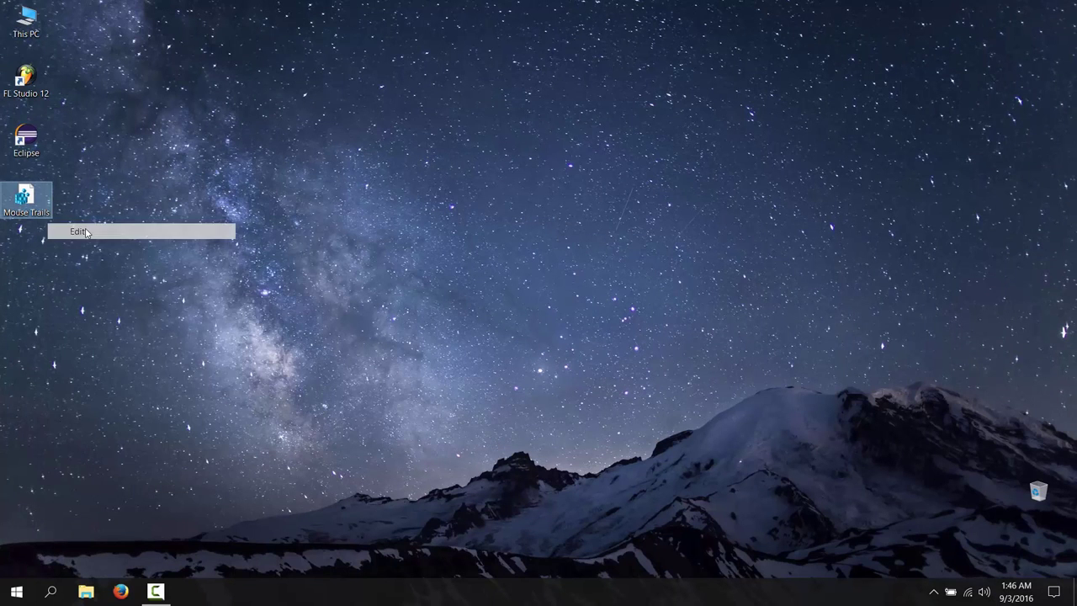
{"action": "left_click_drag", "start_coordinate": [409, 133], "coordinate": [387, 133]}
{"action": "left_click", "coordinate": [418, 132]}
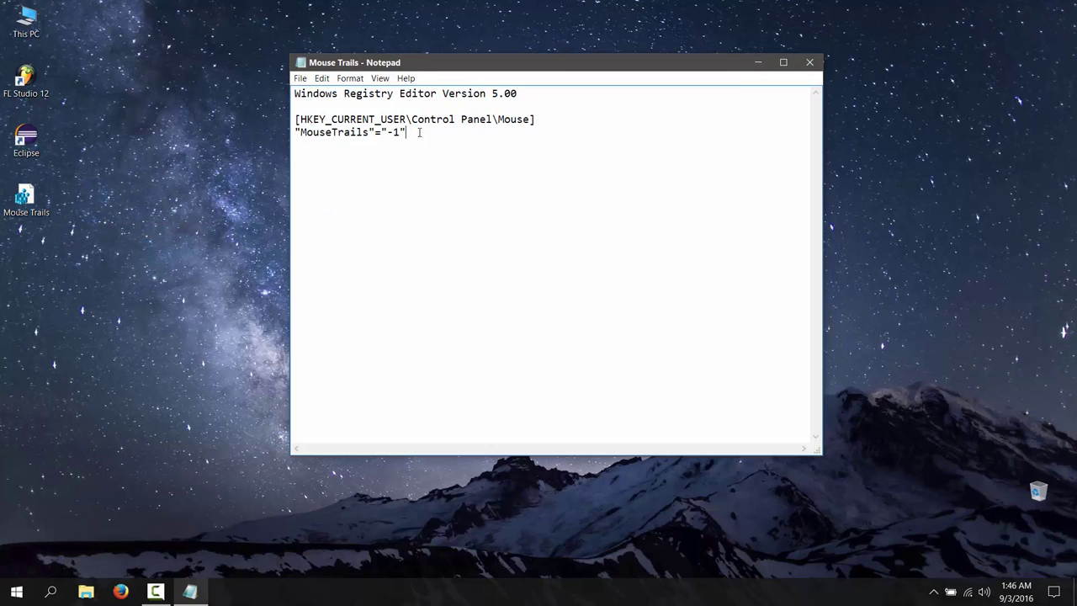
{"action": "left_click", "coordinate": [809, 62]}
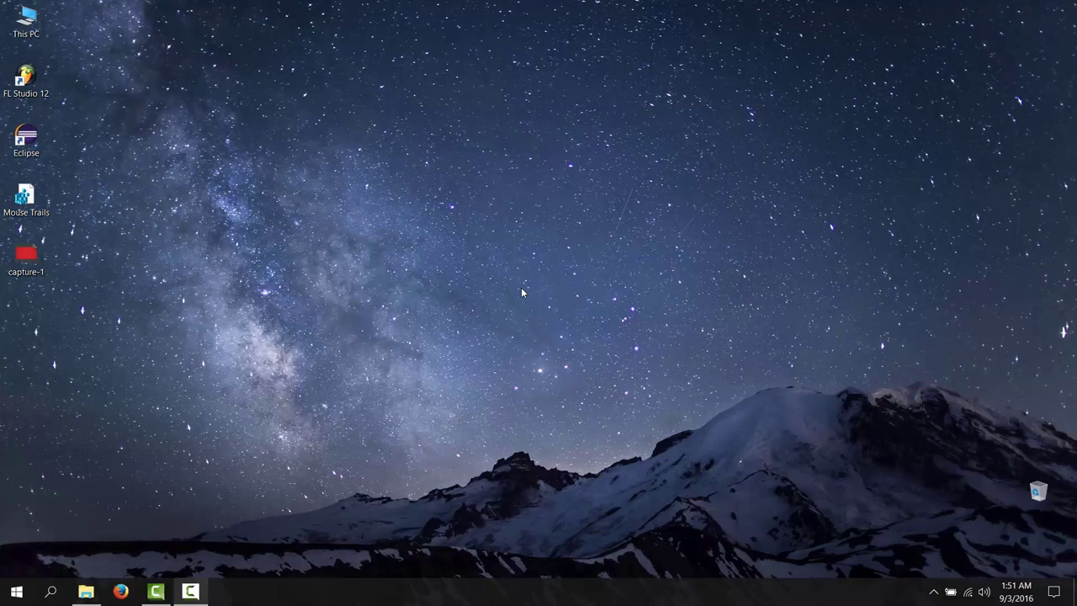
{"action": "left_click", "coordinate": [17, 592]}
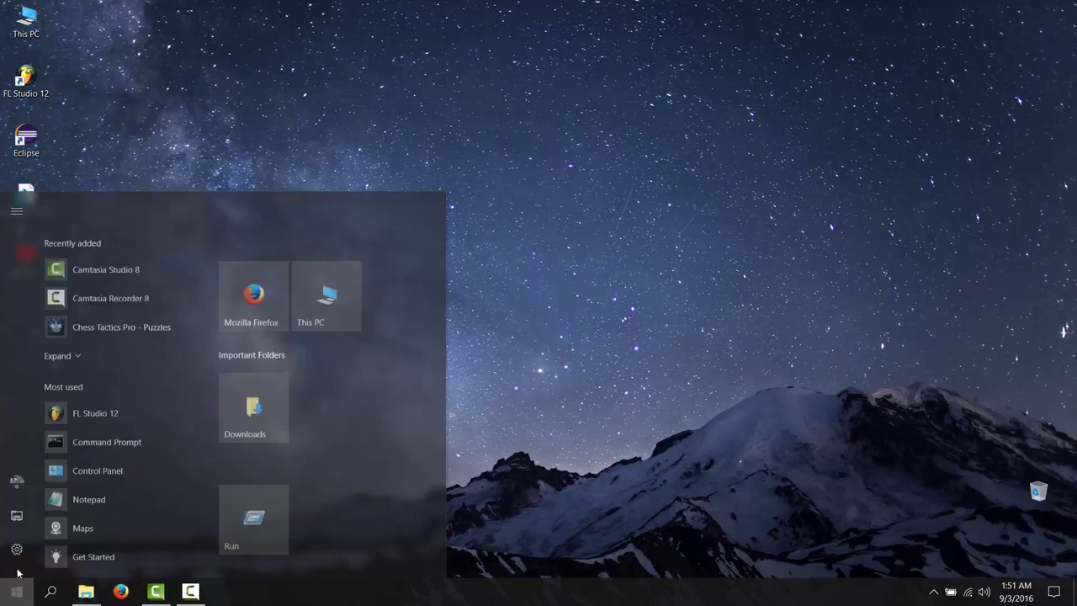